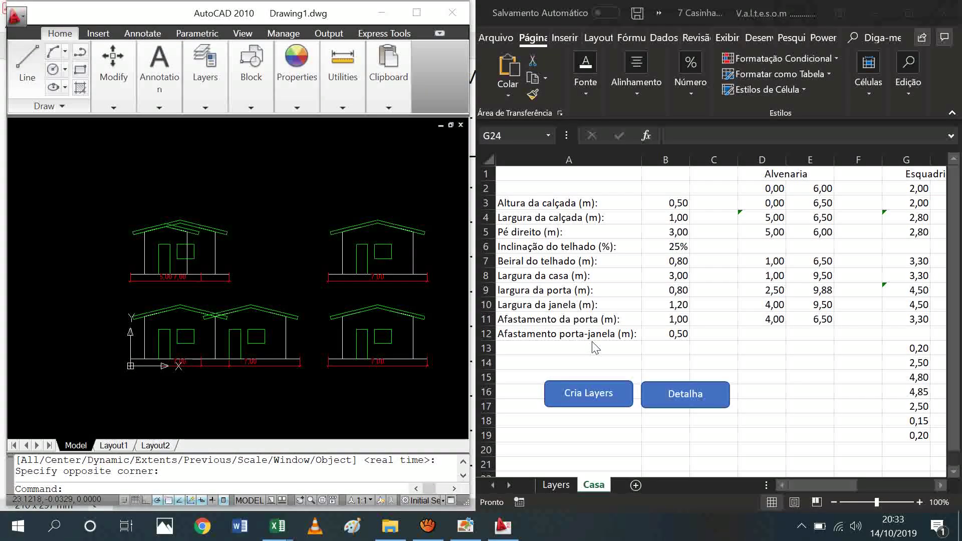
Review the house parameter table A3:B12 and the D2 starting coordinate, then bring up the AutoCAD drawing.
click(588, 329)
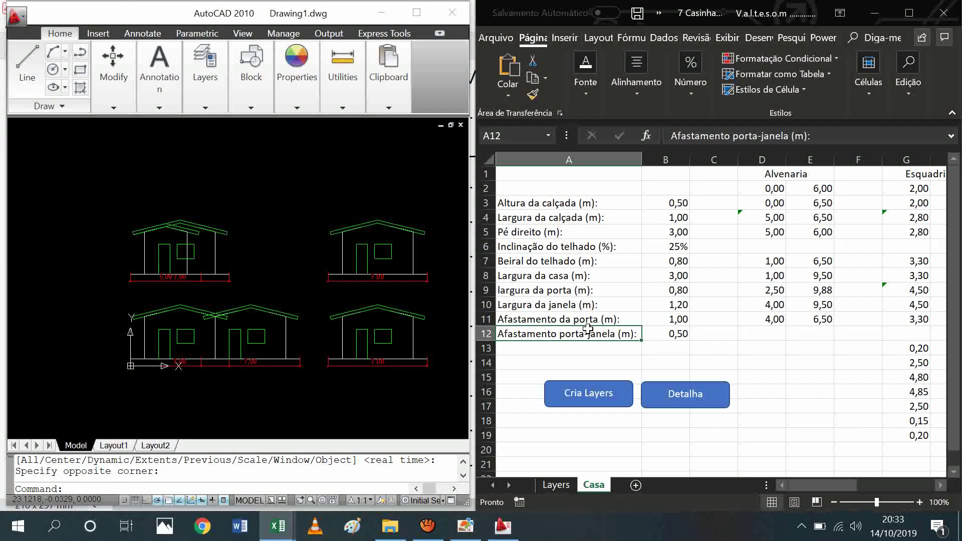
click(586, 319)
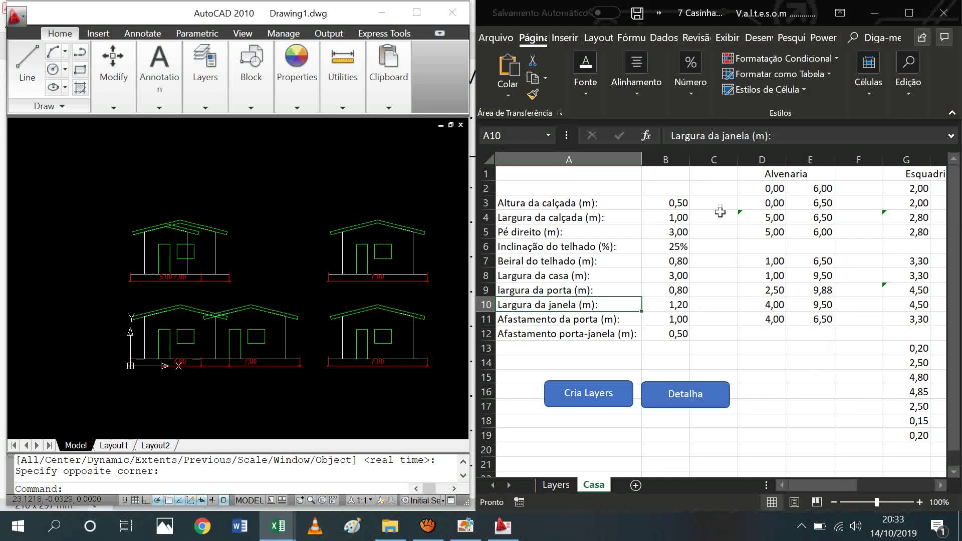
click(750, 191)
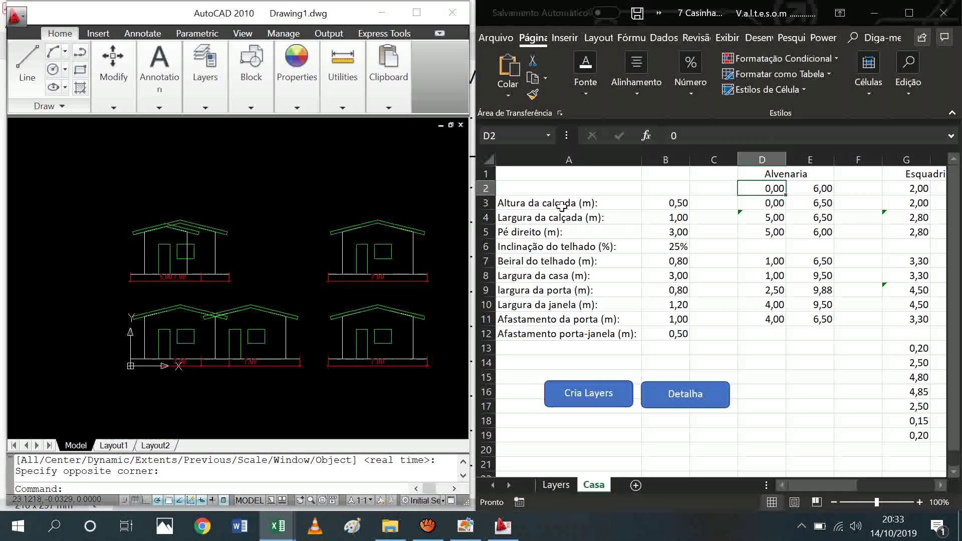
drag(565, 203, 679, 333)
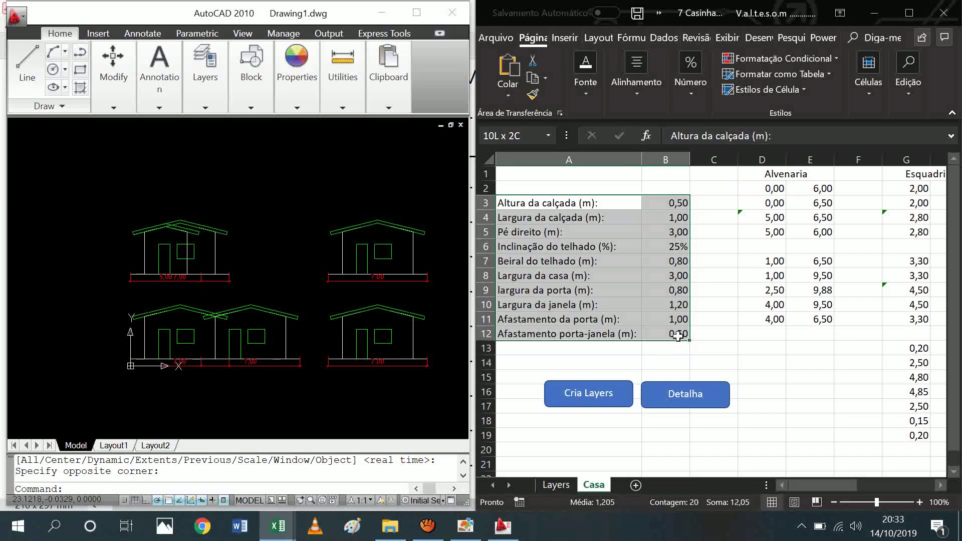
click(644, 308)
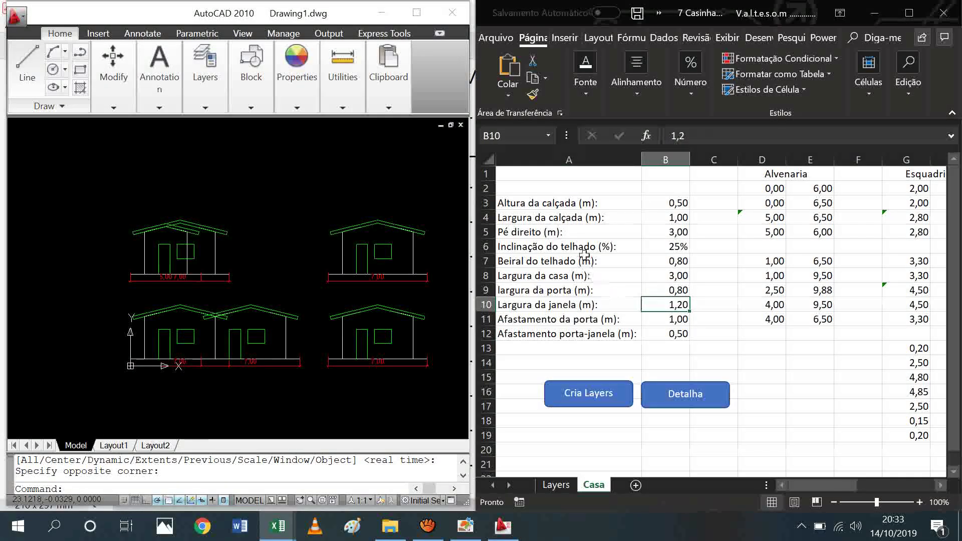
click(113, 191)
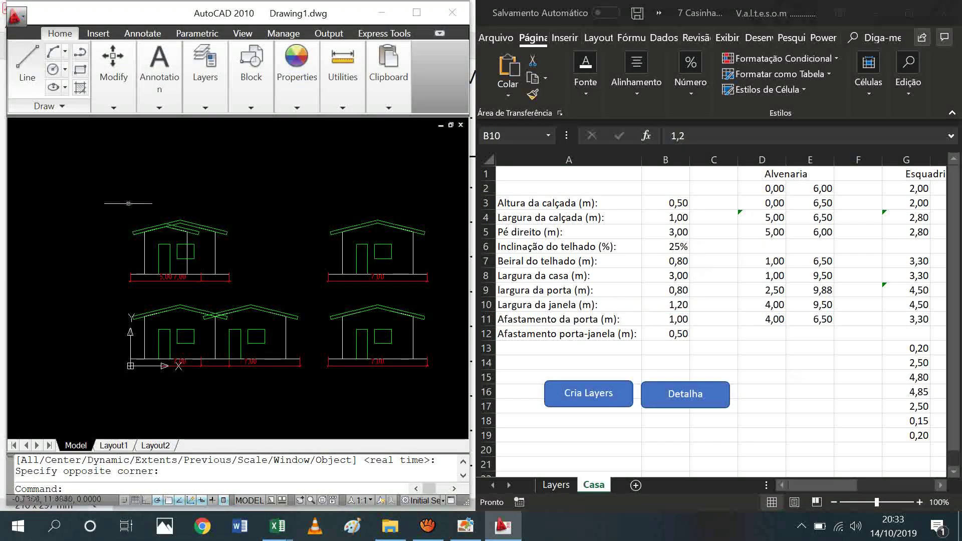
Window-select and erase all four old house elevations in AutoCAD.
click(116, 198)
click(439, 403)
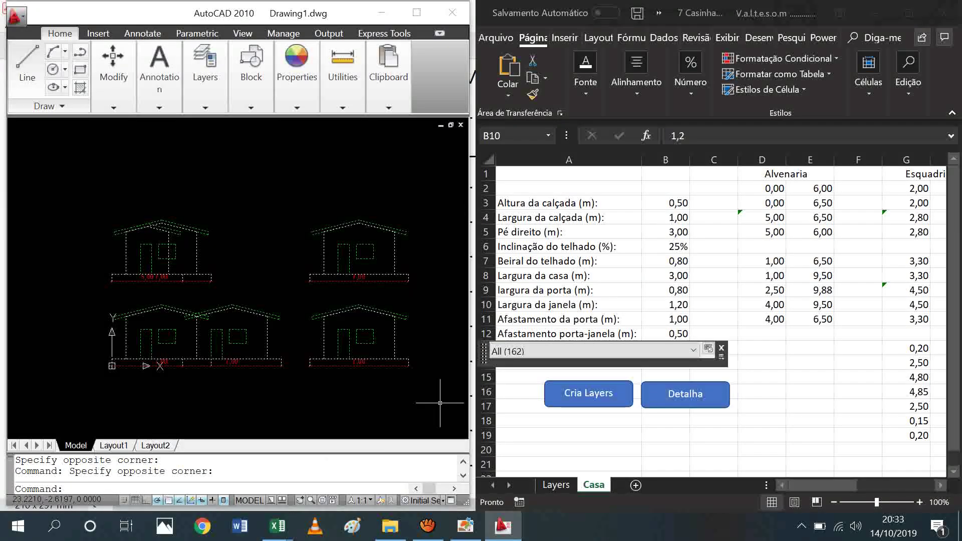
key(Delete)
Select the parameter table A3:B12 and run Detalha to draw a new house elevation.
click(588, 202)
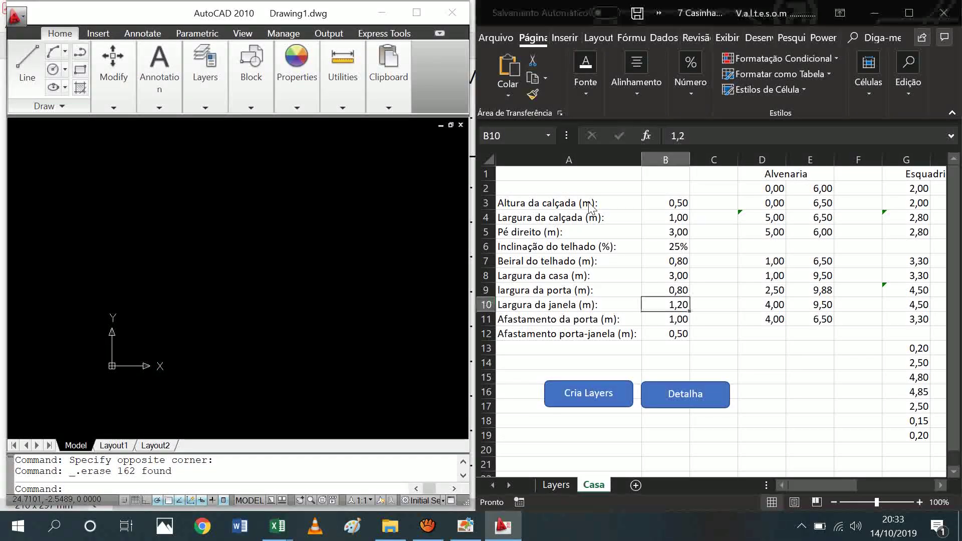
drag(589, 202, 667, 334)
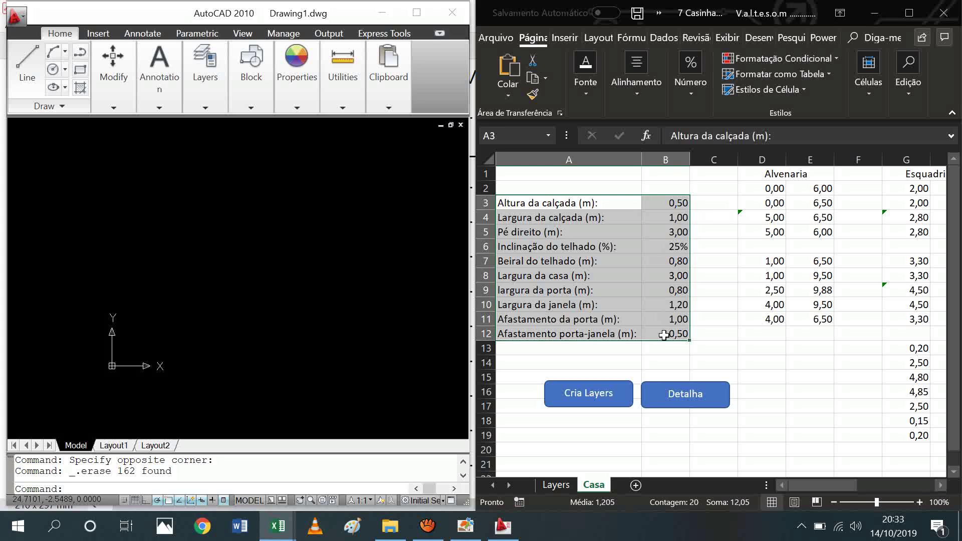
click(822, 189)
click(671, 394)
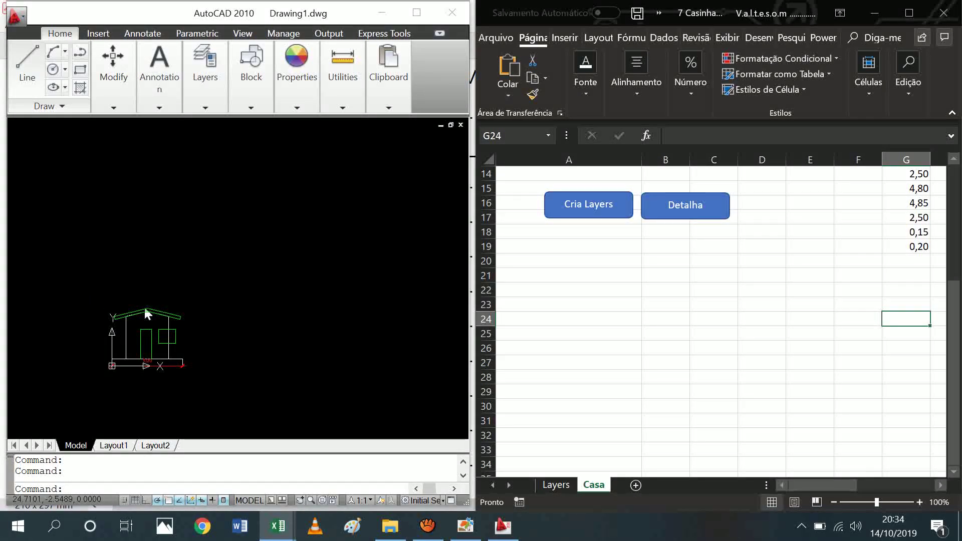
click(600, 263)
Set the house width in B8 to 5 and the starting coordinate D2 to 7.
scroll(600, 263, up, 4)
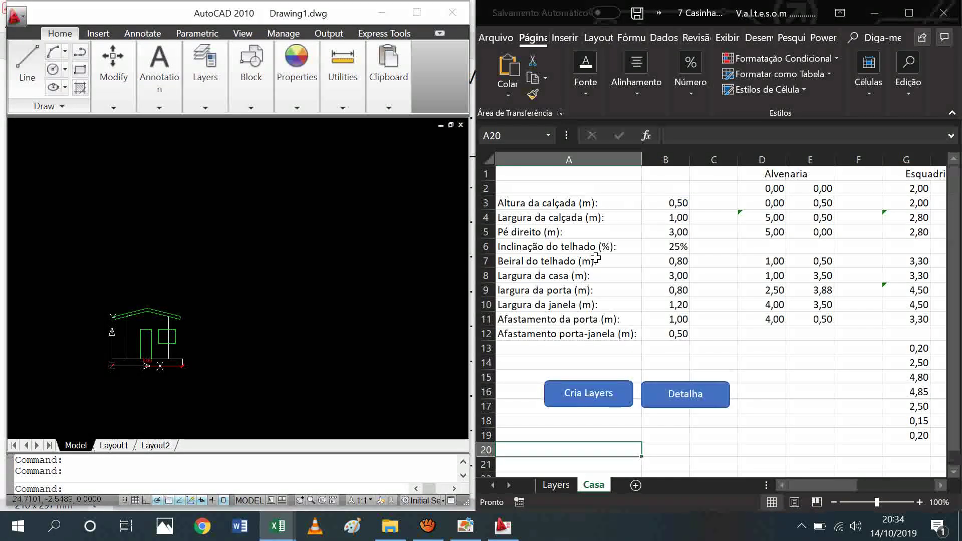
click(672, 281)
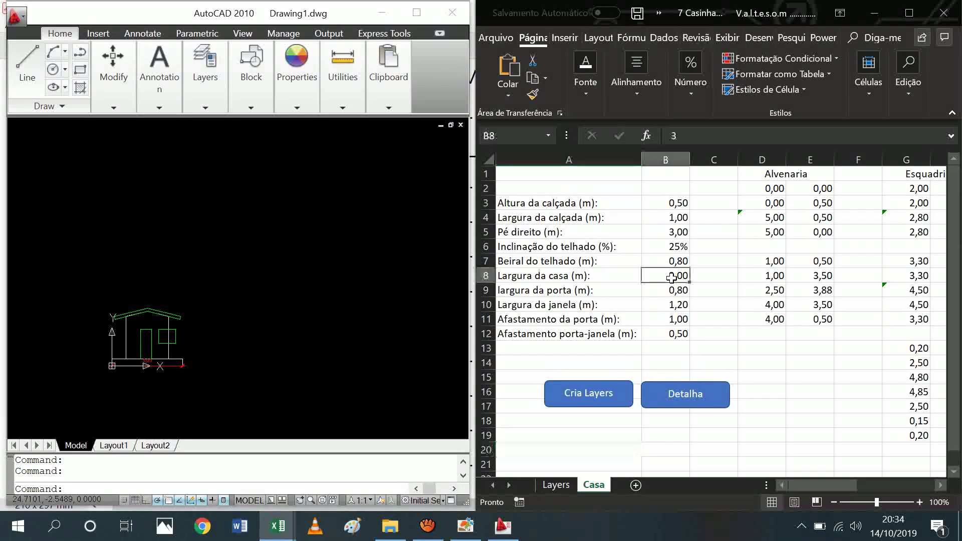
text(5)
key(Return)
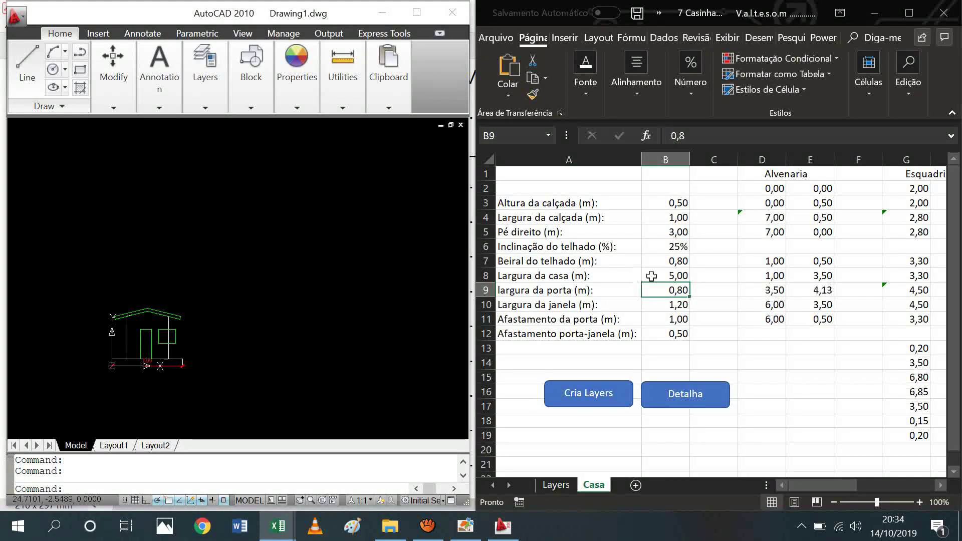
click(769, 187)
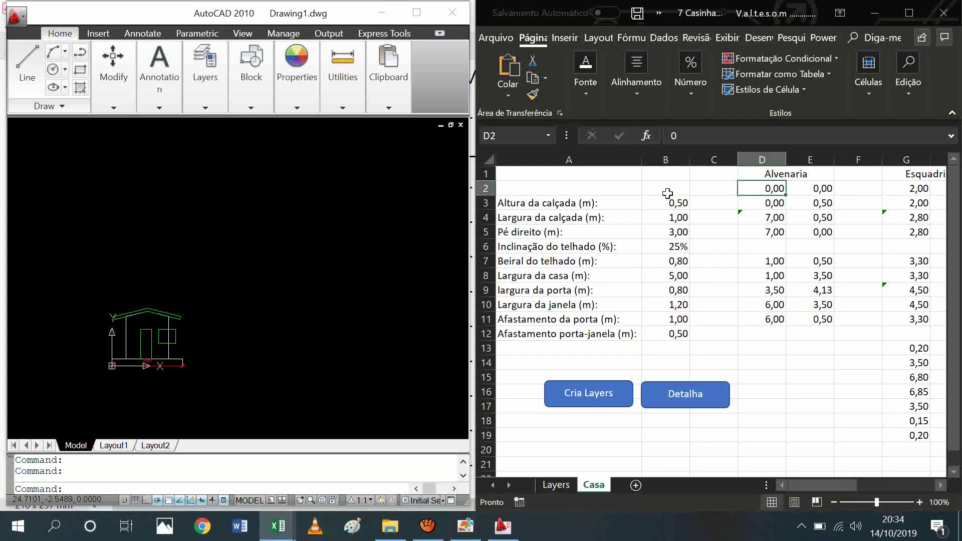
text(7)
key(Return)
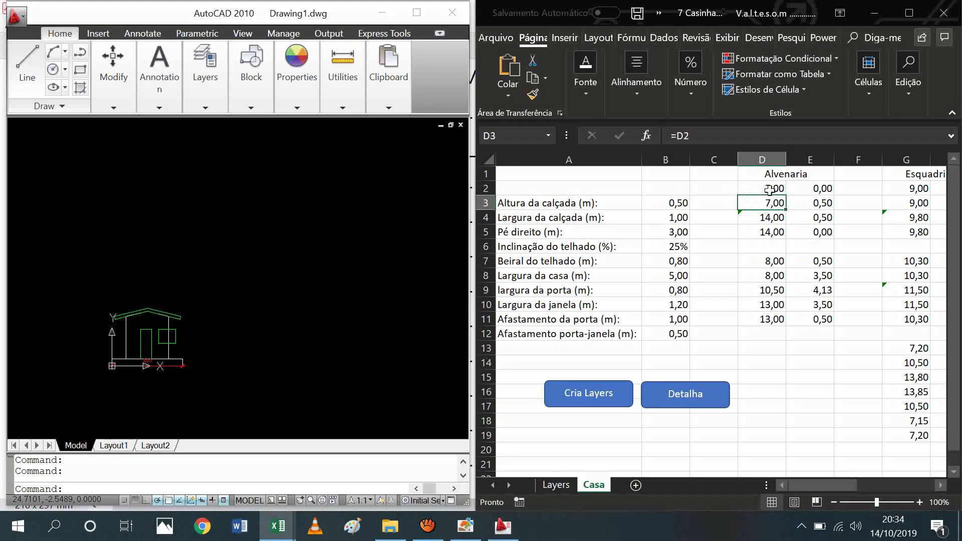
Run Detalha to draw a second, wider house beside the first.
click(698, 393)
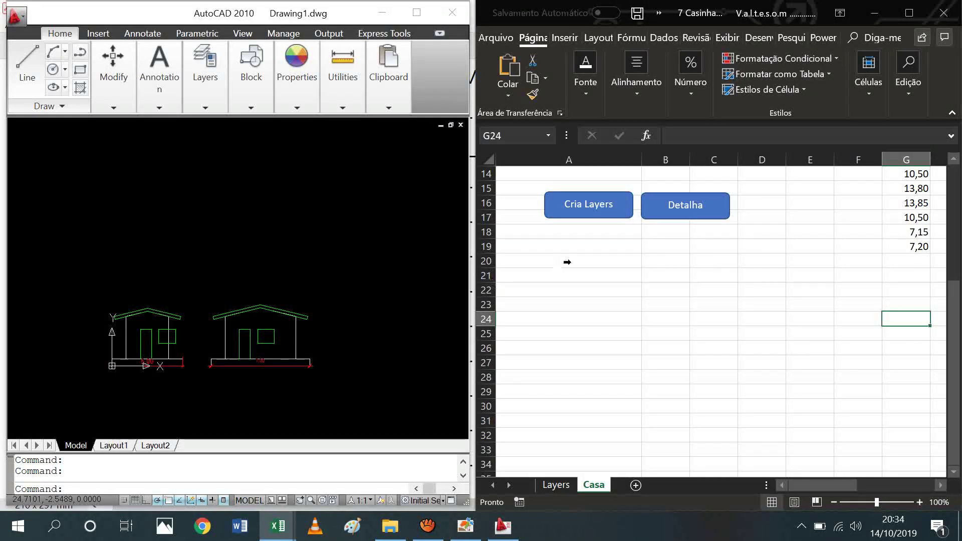
click(566, 261)
scroll(567, 262, up, 5)
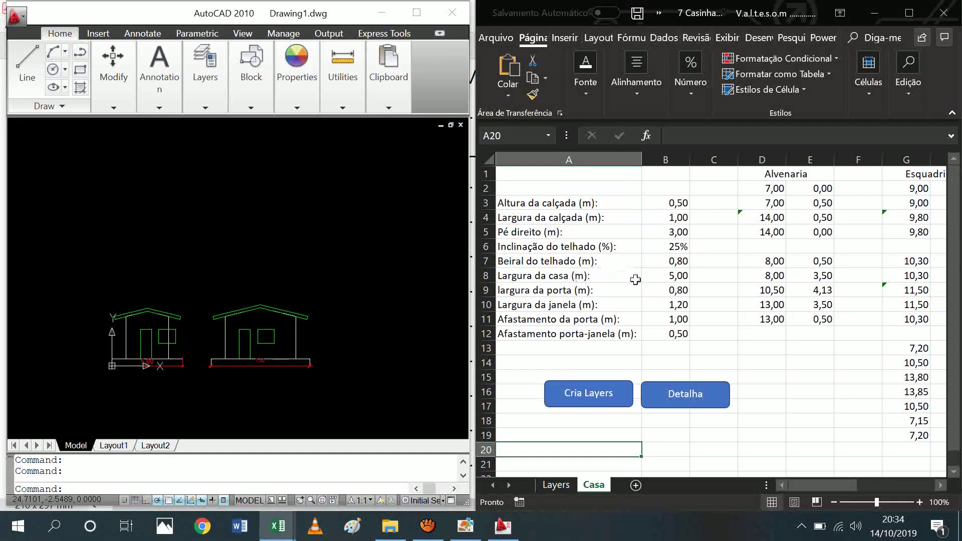
Set ceiling height B5 to 3,5, sidewalk height B3 to 0,1, E2 to 6 and D2 to 0.
click(655, 232)
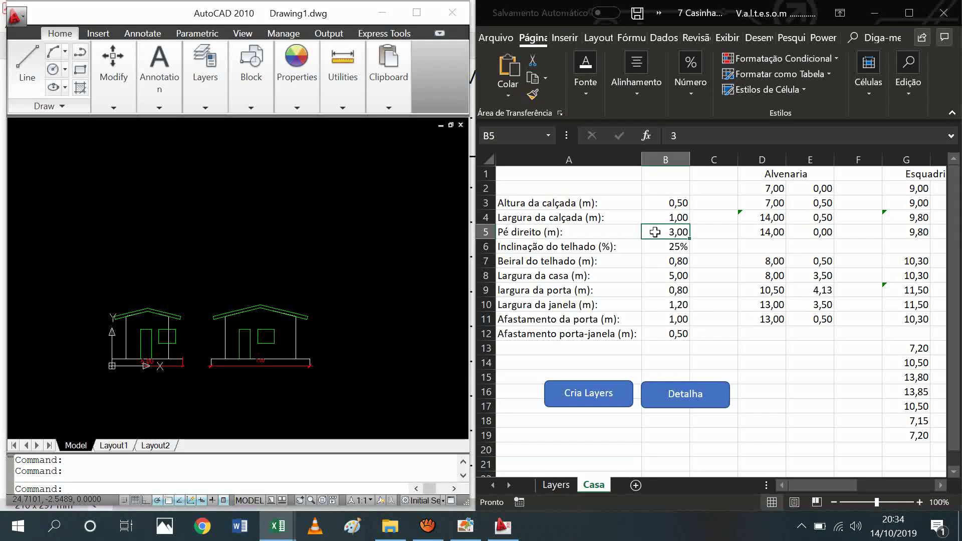
text(3,5)
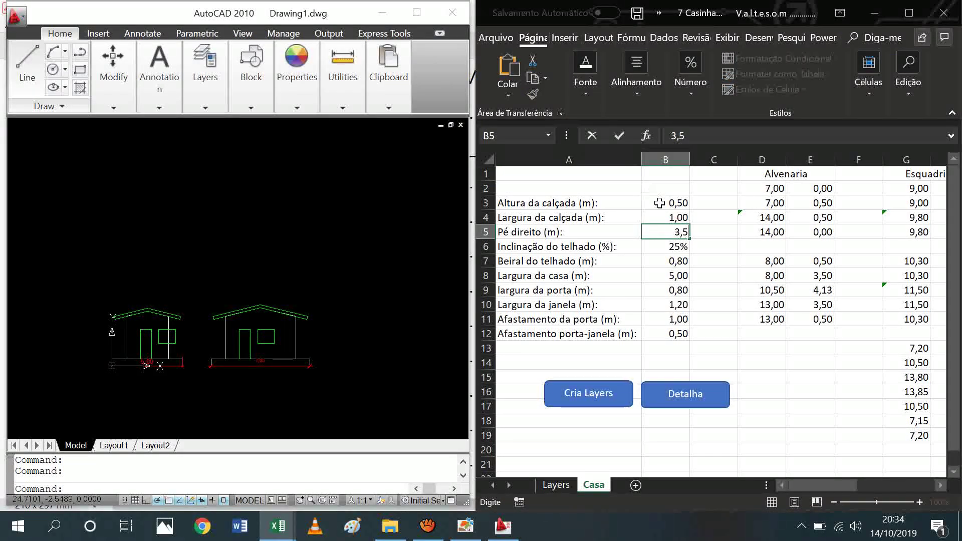
click(660, 203)
text(0,1)
click(761, 188)
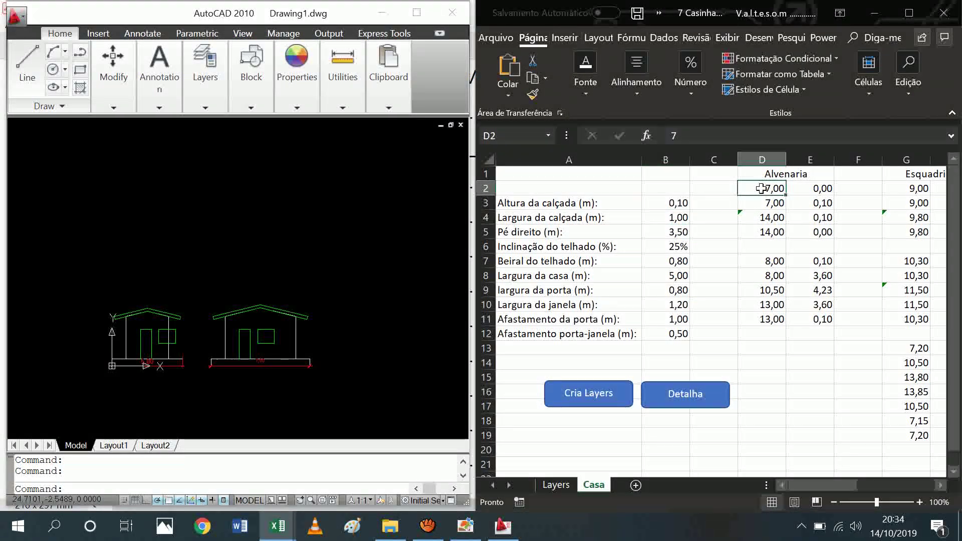
click(830, 190)
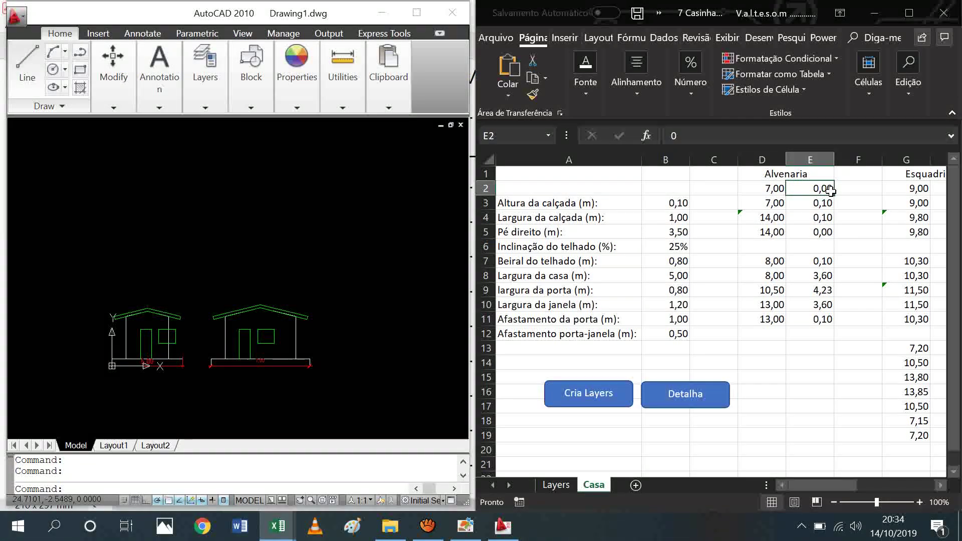
text(6)
key(Return)
click(761, 188)
text(0)
key(Return)
Run Detalha to draw a third, taller house, then check the B3 and B5 values.
click(666, 395)
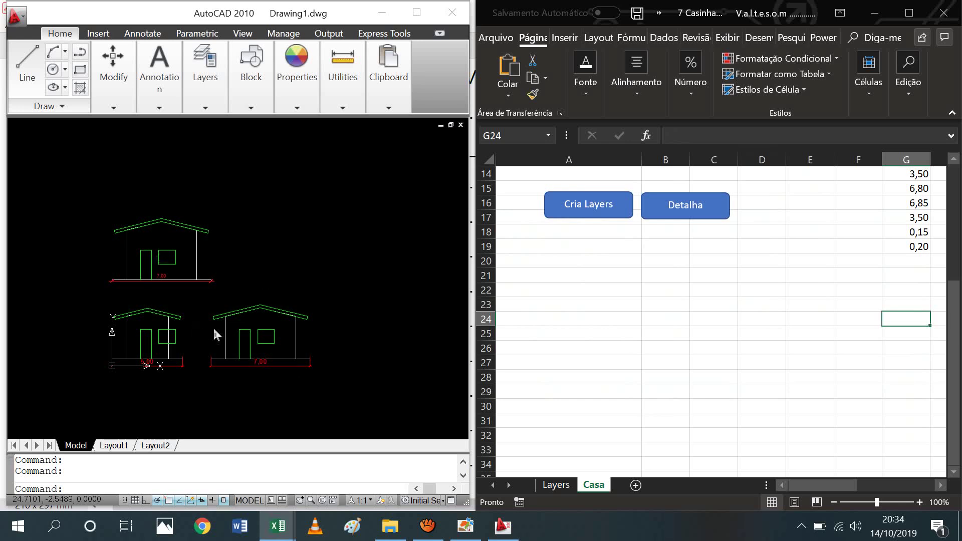
click(708, 316)
scroll(708, 315, up, 5)
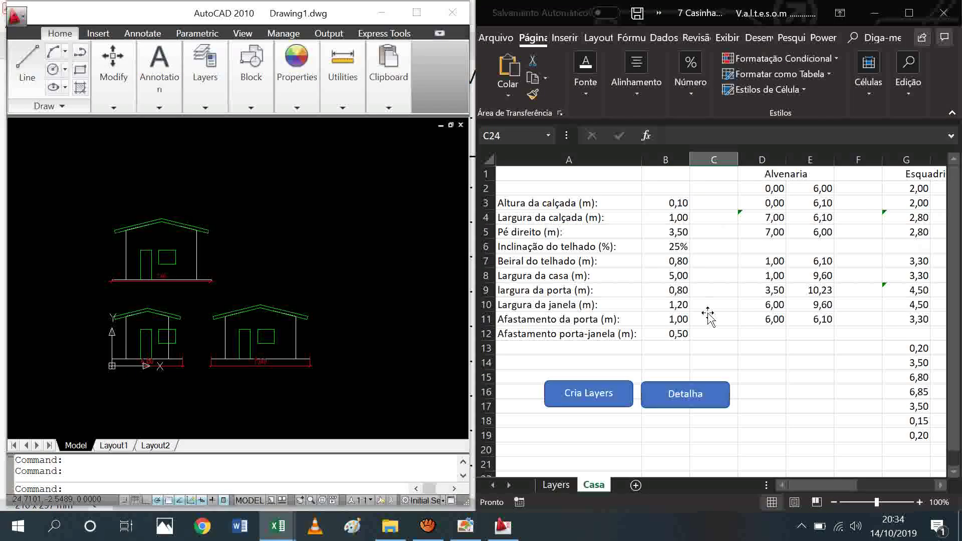
click(668, 203)
click(666, 231)
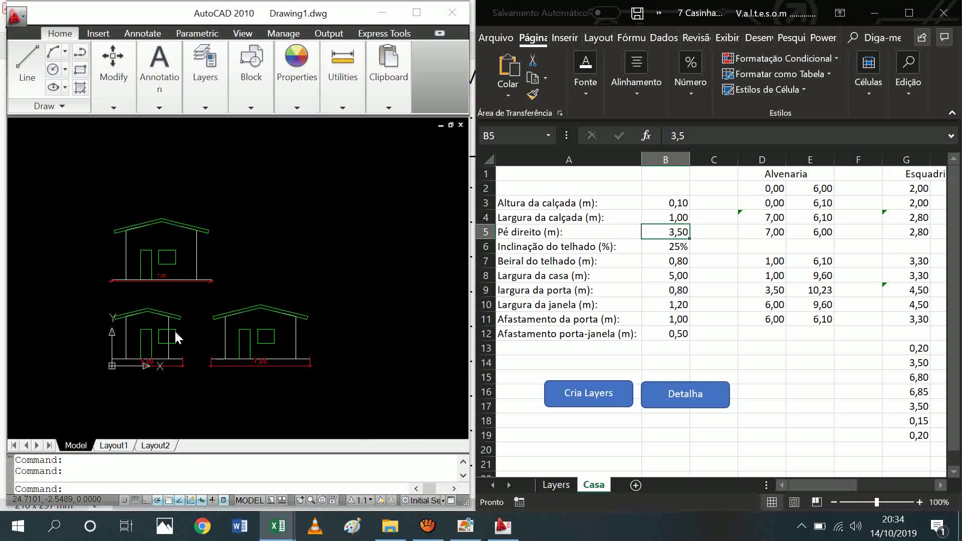
Browse the Desenhando no AutoCad folder, selecting the ebook PDF and the 7 Casinha and 8 Viga workbooks.
click(671, 276)
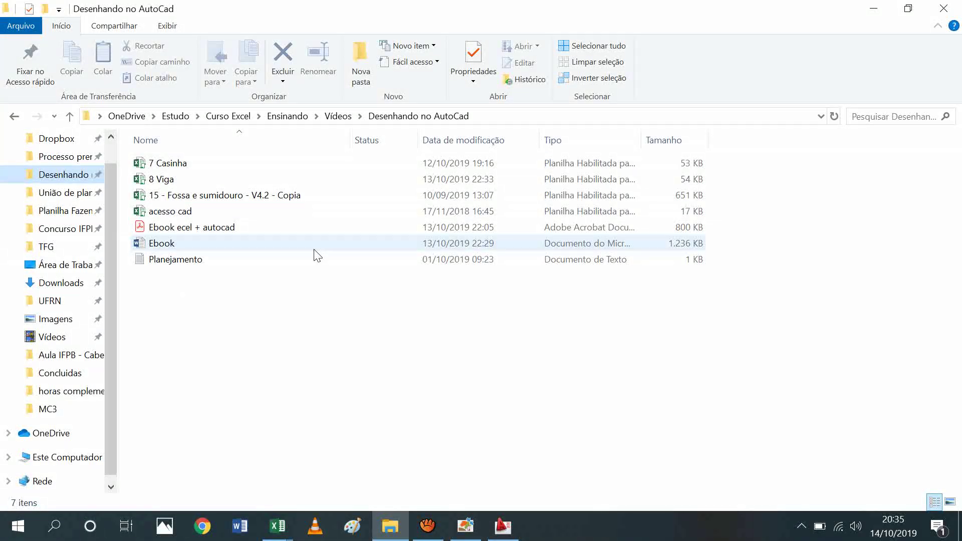
mouse_move(315, 253)
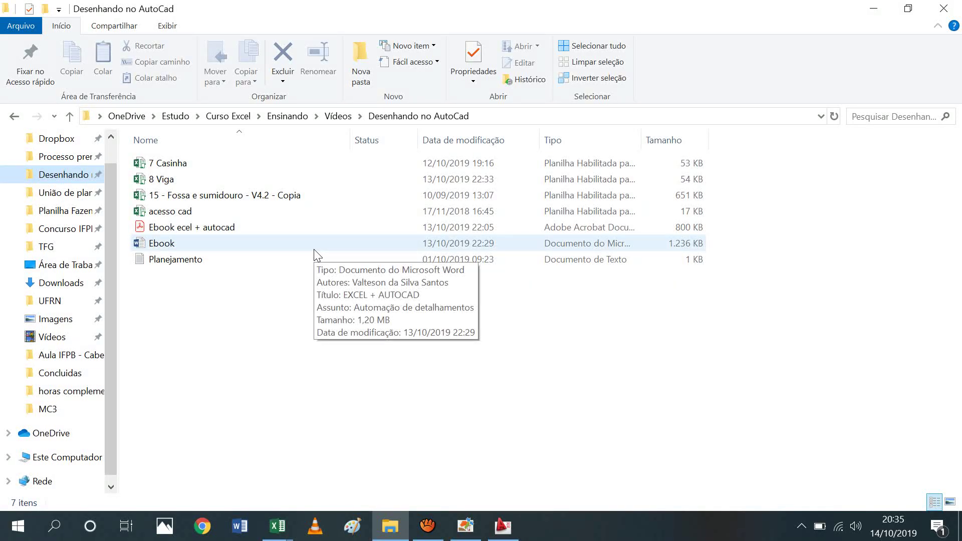
click(194, 232)
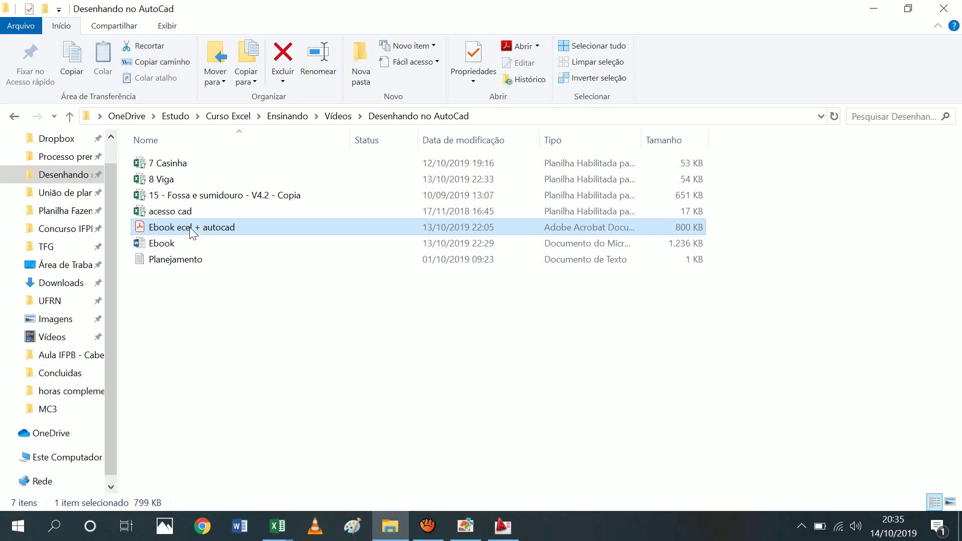
click(182, 299)
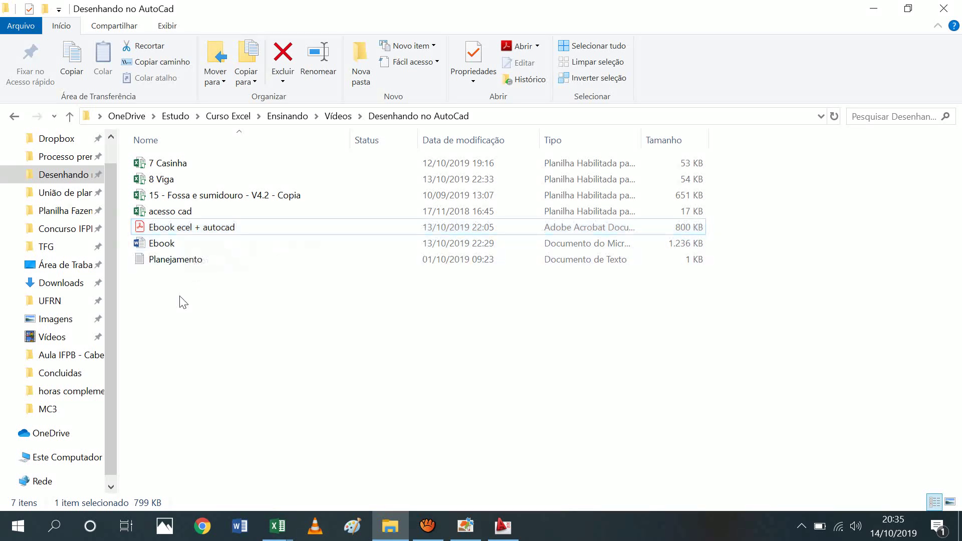
click(163, 164)
click(170, 179)
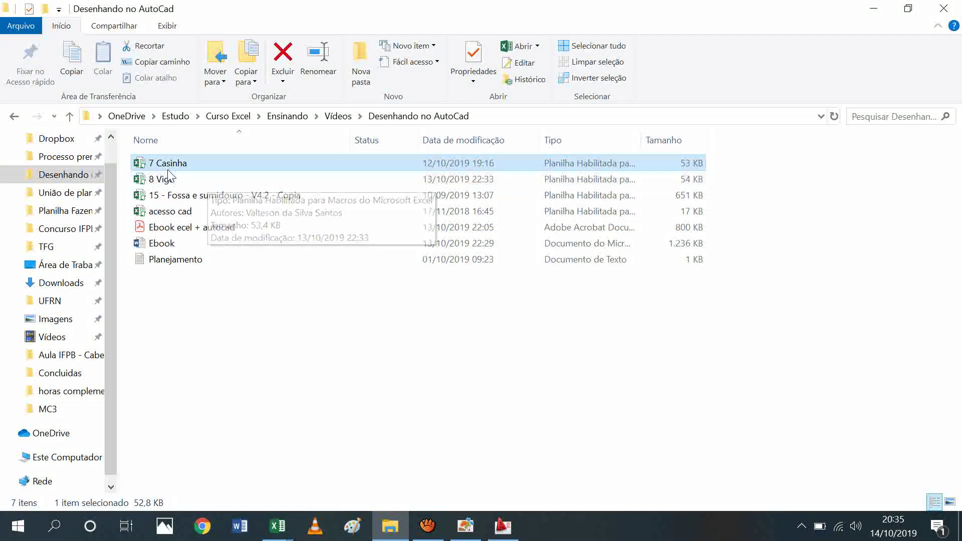
click(162, 168)
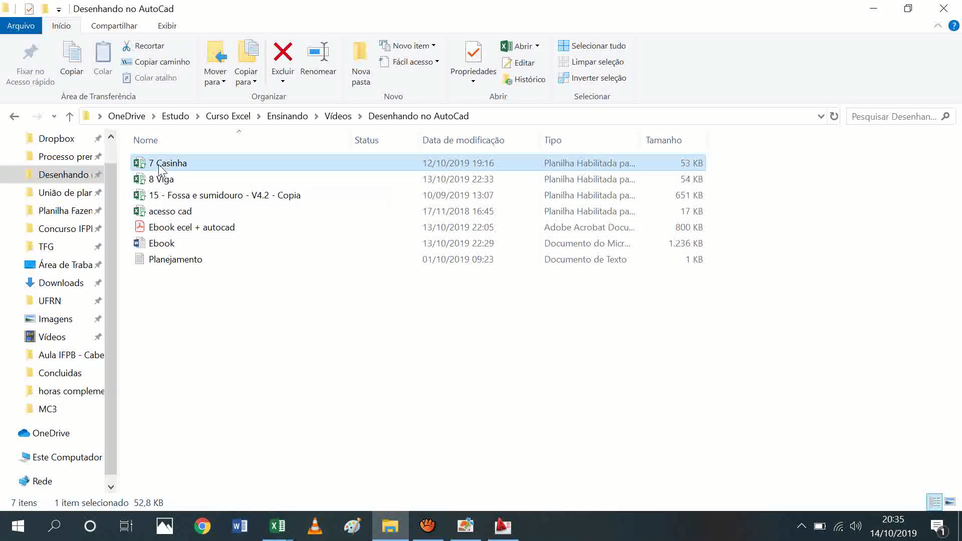
click(164, 181)
click(163, 169)
click(240, 281)
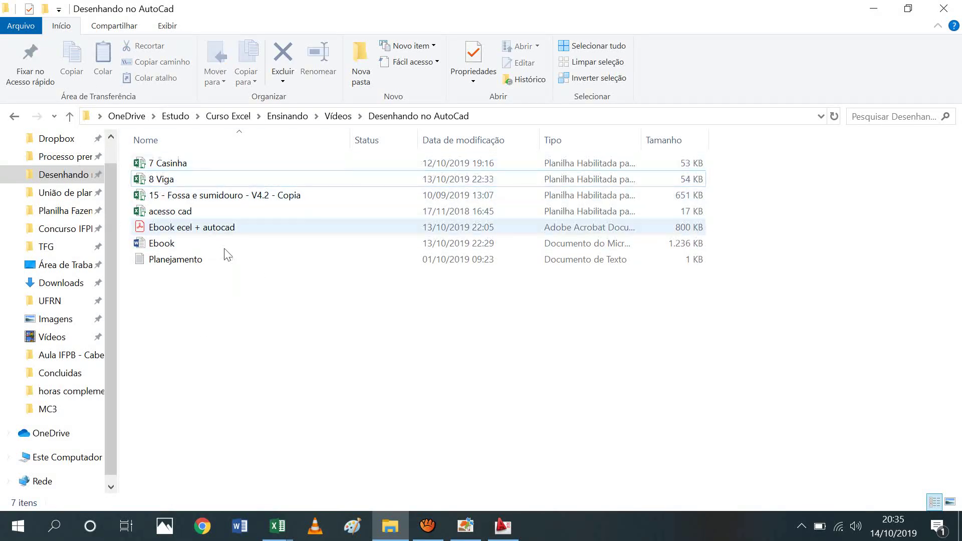
click(156, 165)
click(163, 180)
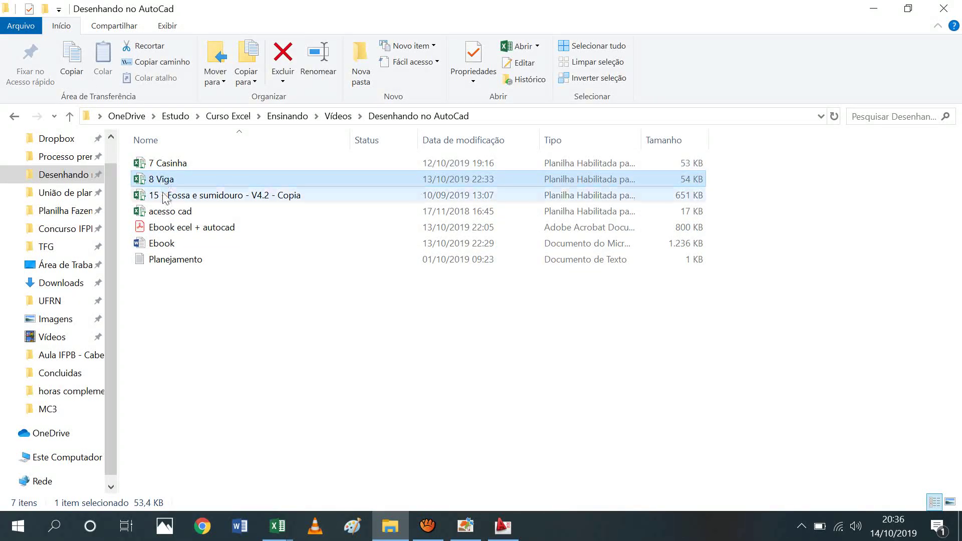
Open the Ebook ecel + autocad PDF and scroll down to the AUTOMAÇÃO DE DETALHAMENTOS cover title.
double_click(168, 227)
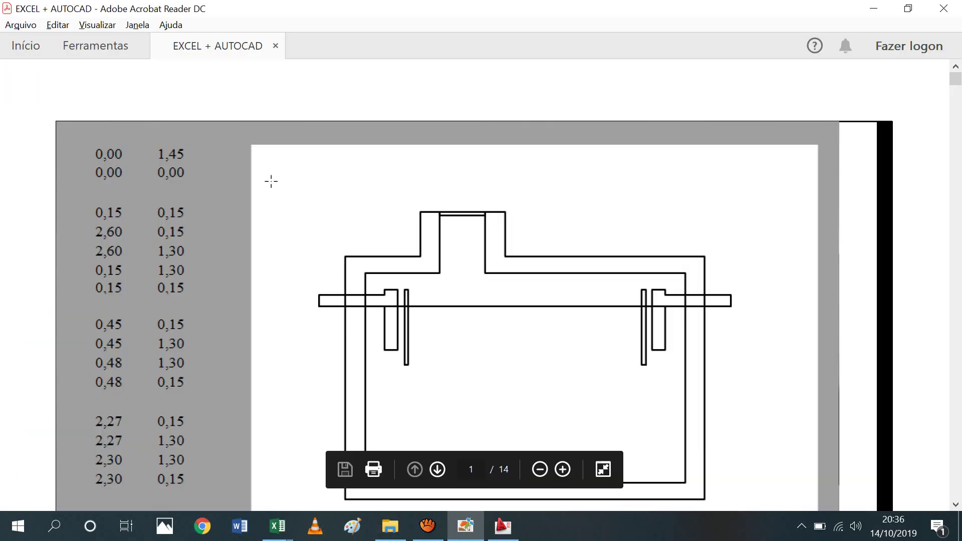
click(434, 279)
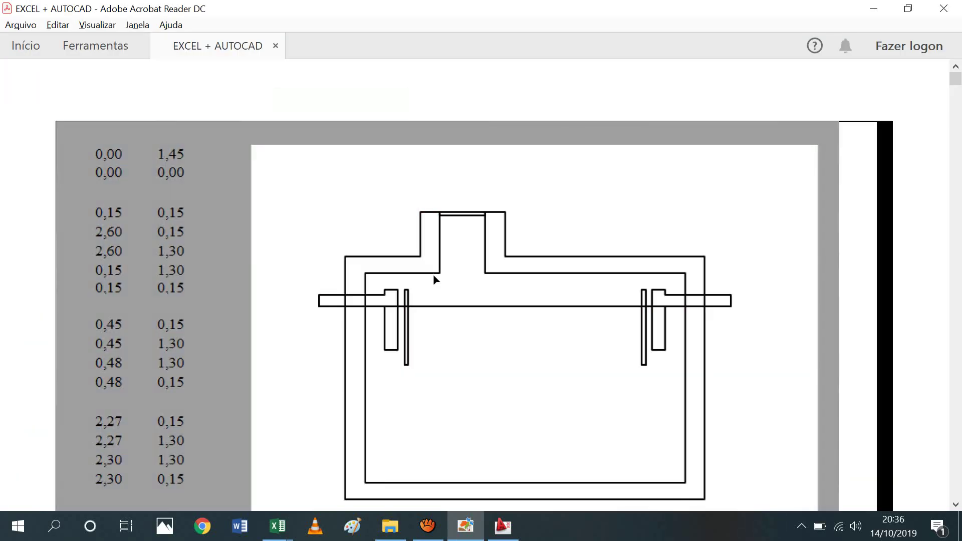
scroll(504, 309, down, 2)
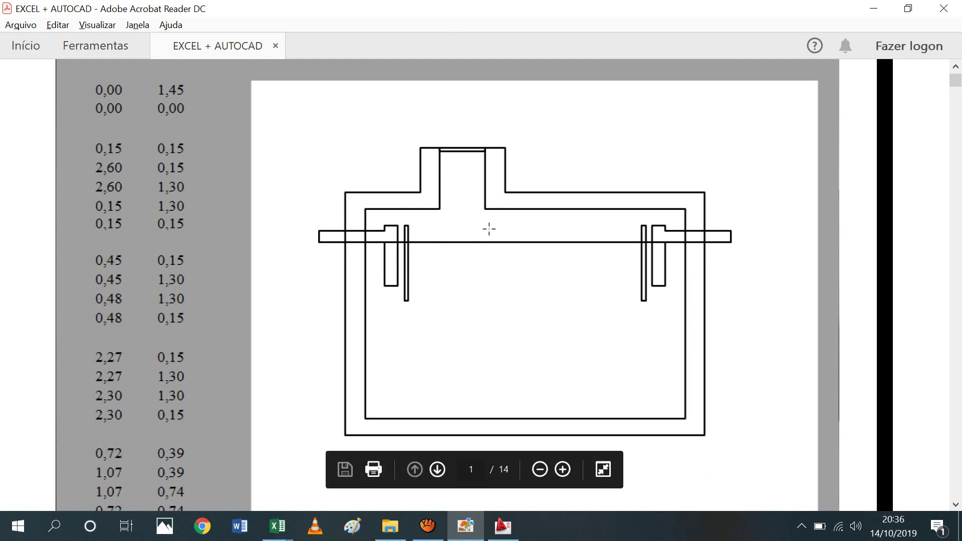
scroll(268, 266, up, 2)
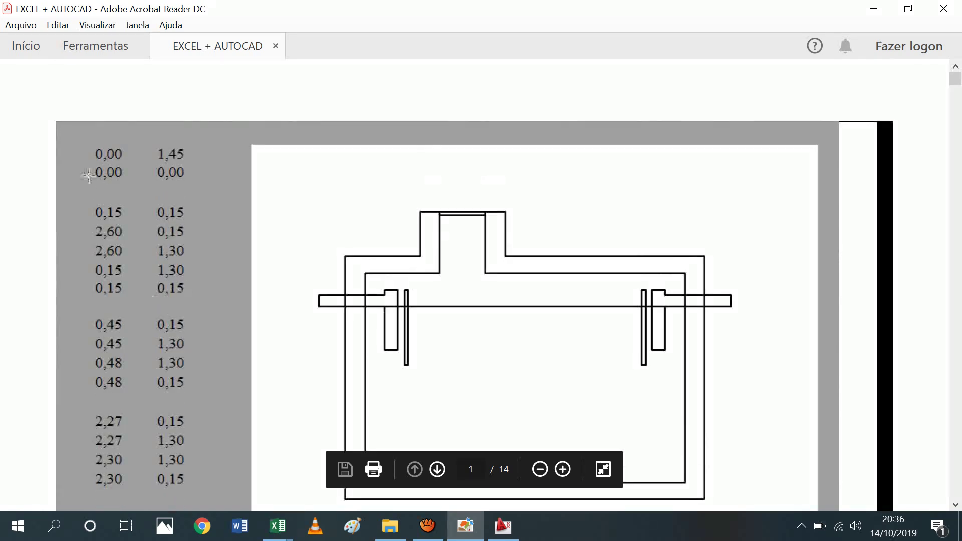
scroll(270, 305, down, 1)
scroll(270, 305, down, 7)
scroll(271, 305, down, 8)
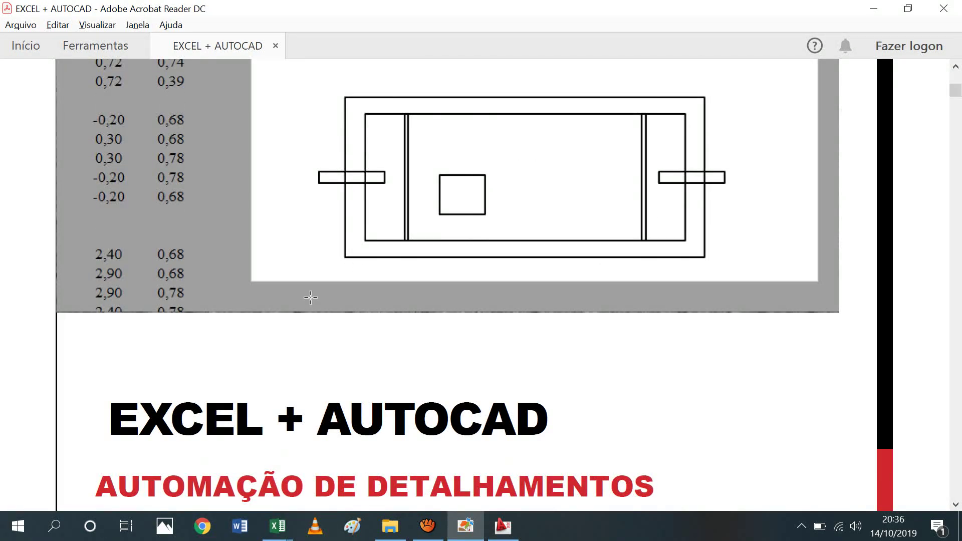
scroll(316, 291, down, 4)
scroll(251, 296, down, 2)
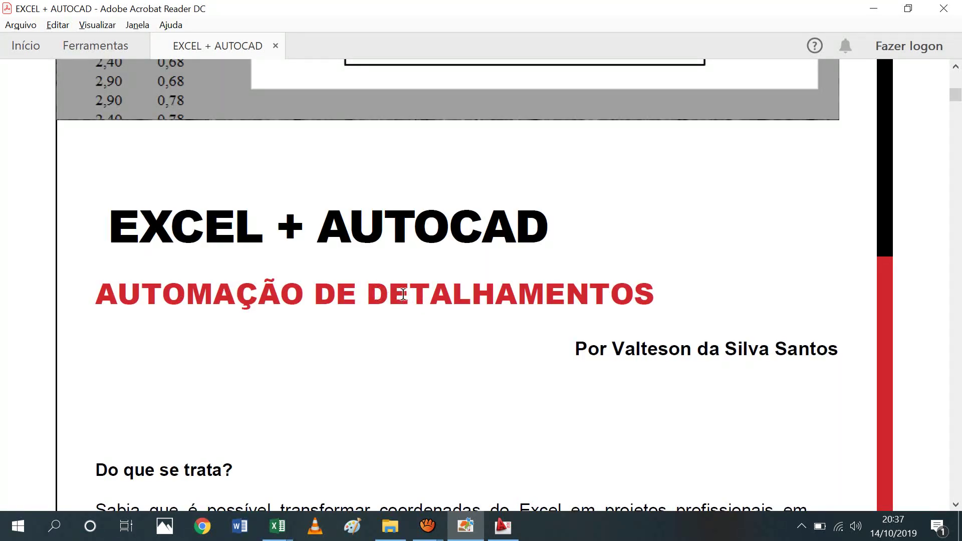
Scroll past the Do que se trata? section down to the Sumário page.
scroll(434, 289, down, 1)
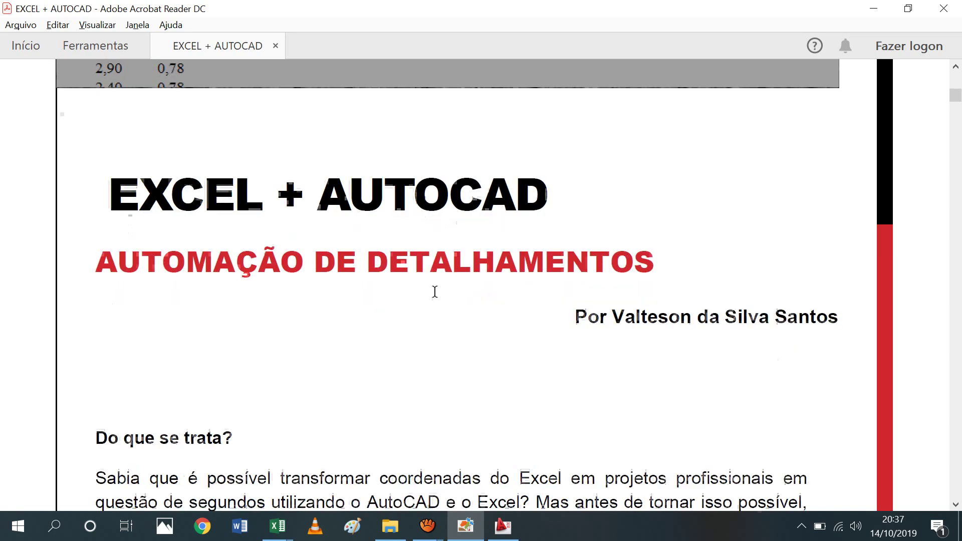
scroll(434, 290, down, 10)
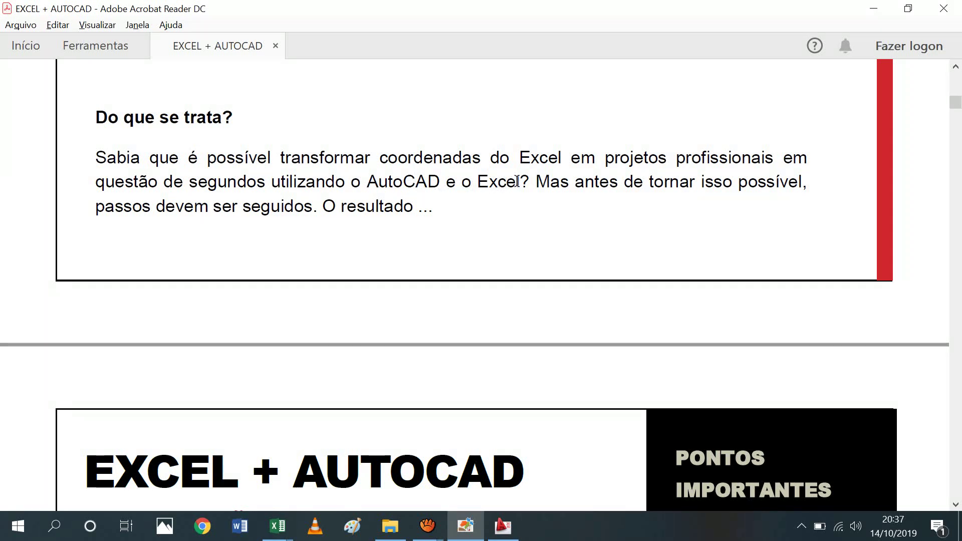
scroll(352, 302, down, 10)
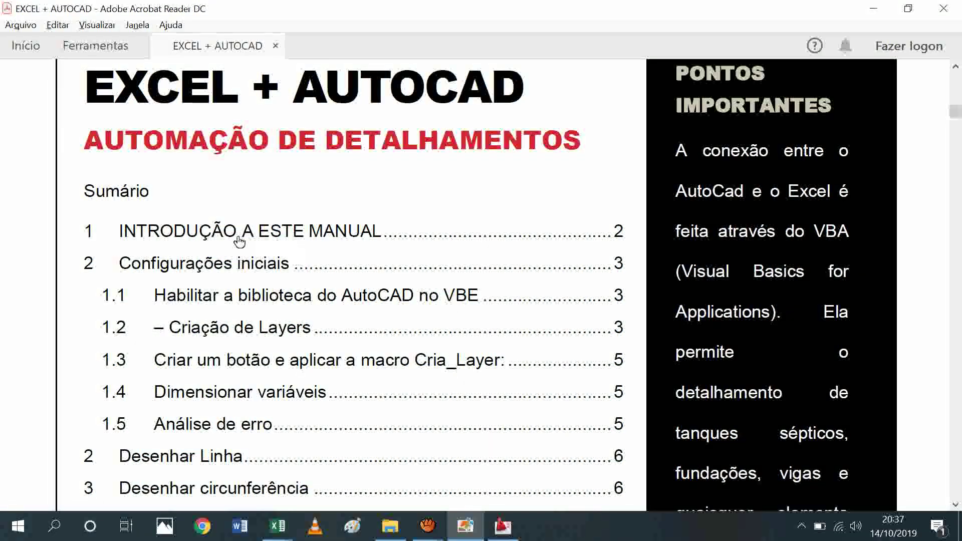
Scroll up and down through the Sumário to 8 Desenhar viga, ending at page 2's blank bottom.
scroll(195, 232, down, 1)
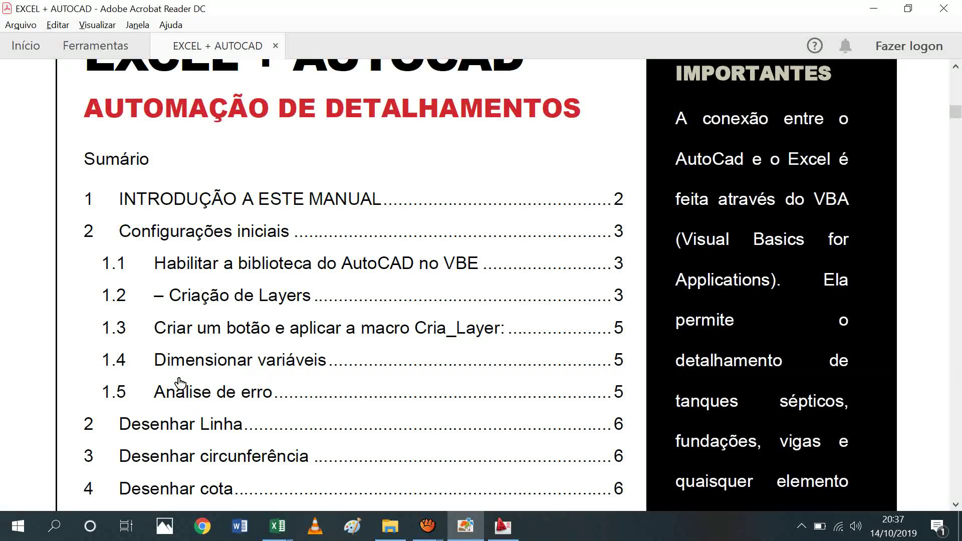
scroll(138, 389, down, 4)
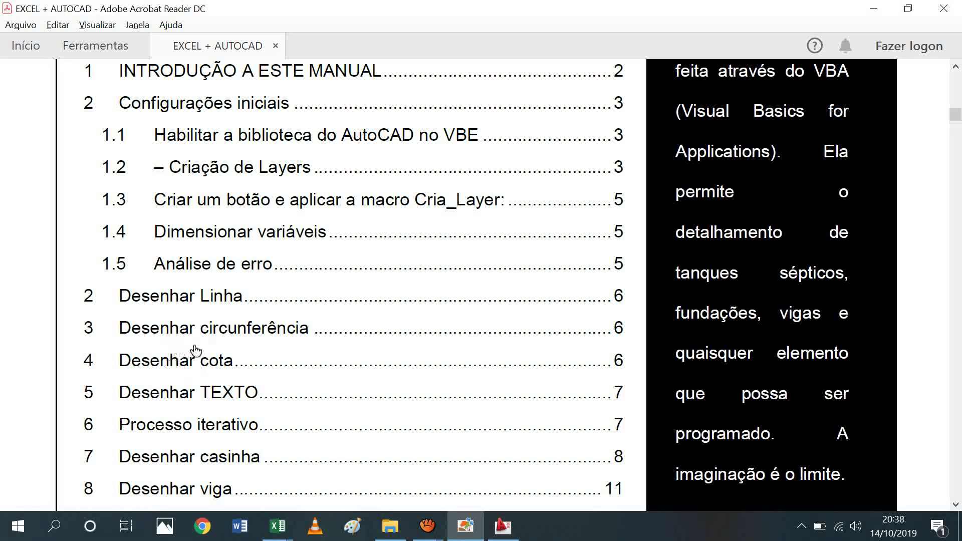
scroll(193, 364, down, 2)
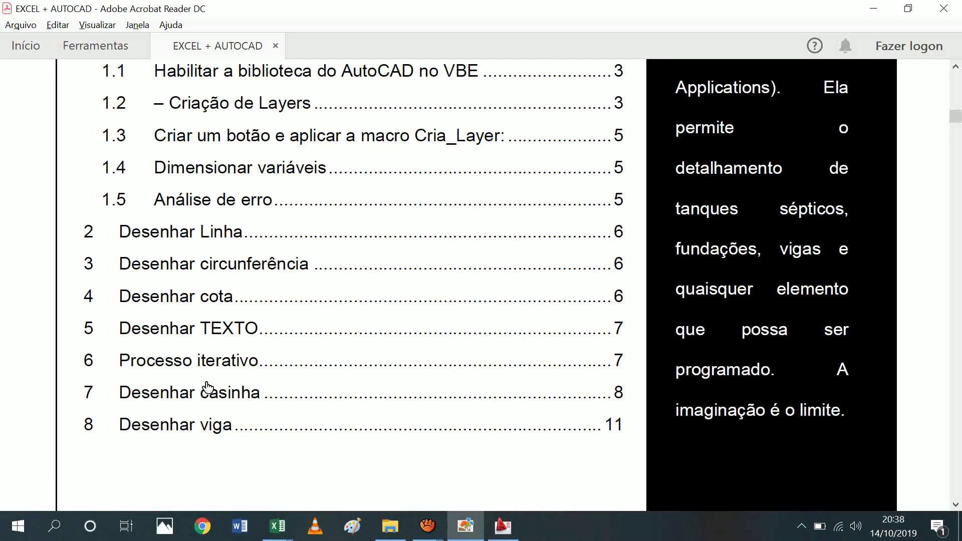
mouse_move(192, 416)
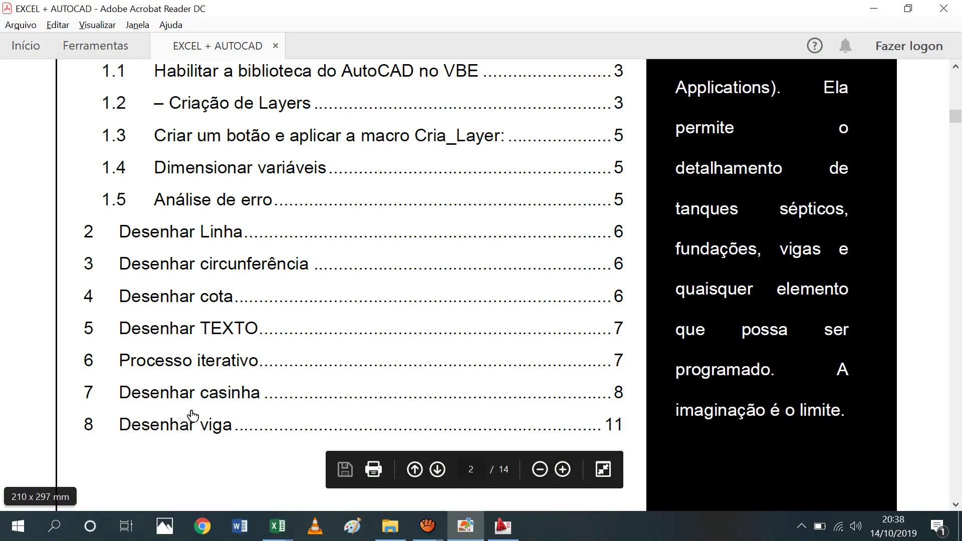
scroll(326, 344, down, 2)
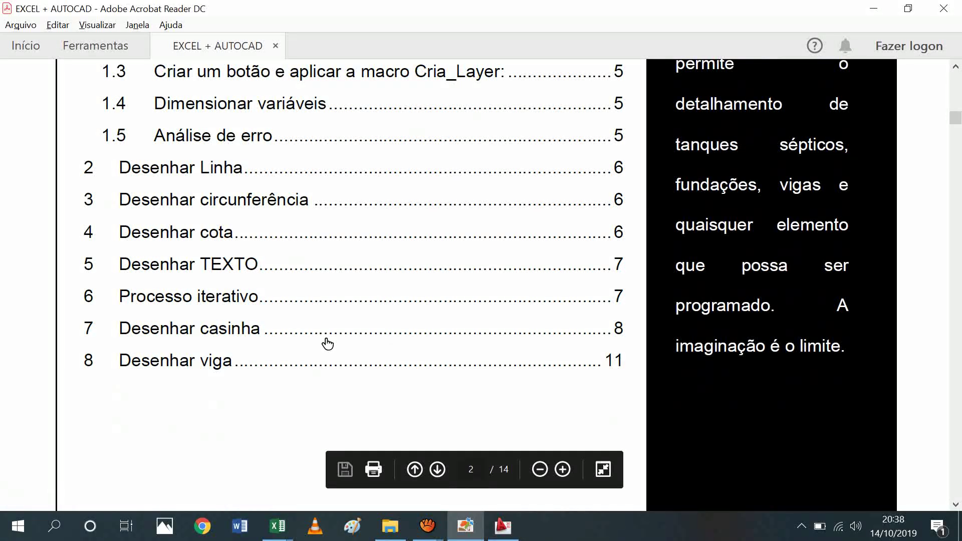
scroll(327, 344, up, 2)
scroll(327, 343, up, 4)
scroll(326, 343, up, 1)
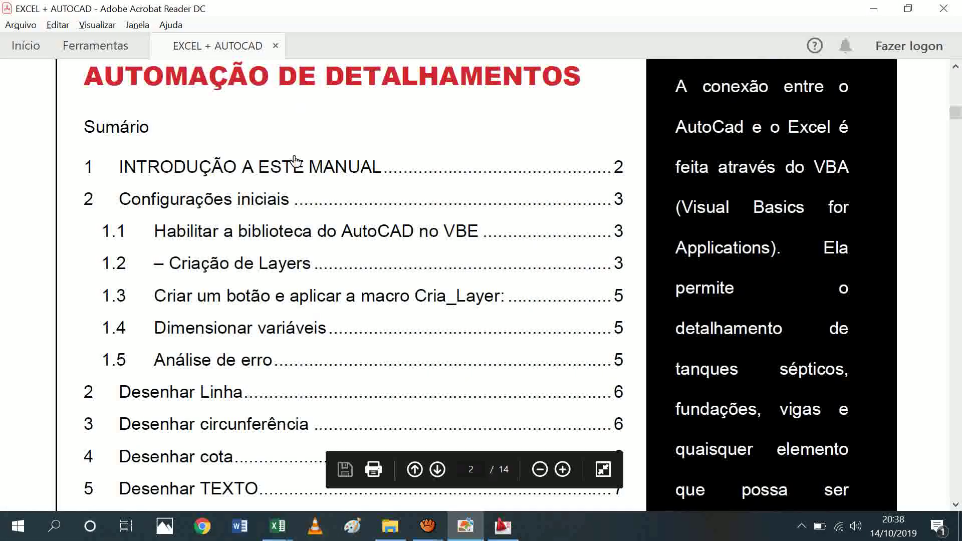
scroll(561, 326, up, 2)
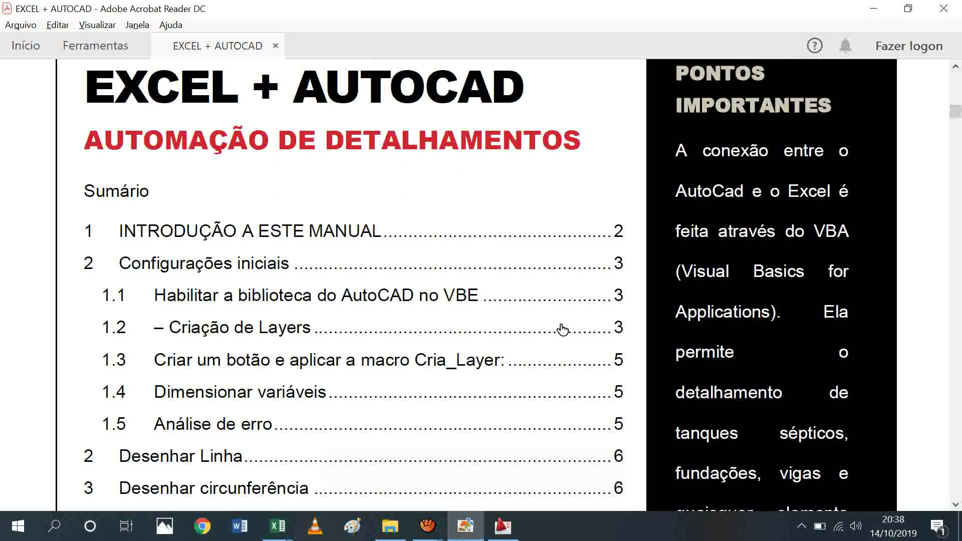
scroll(419, 256, down, 15)
scroll(420, 256, up, 5)
scroll(418, 253, up, 3)
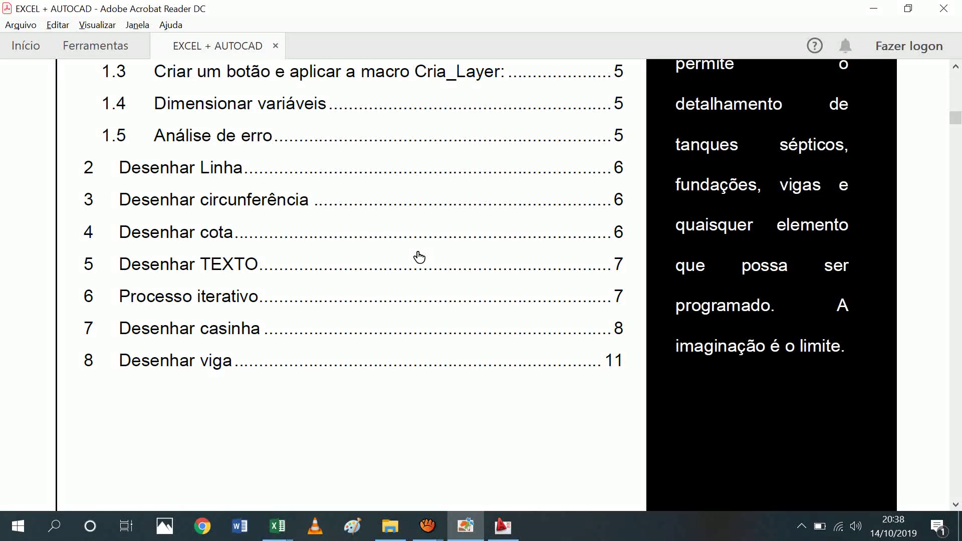
scroll(419, 257, down, 6)
scroll(416, 255, down, 6)
scroll(417, 256, down, 3)
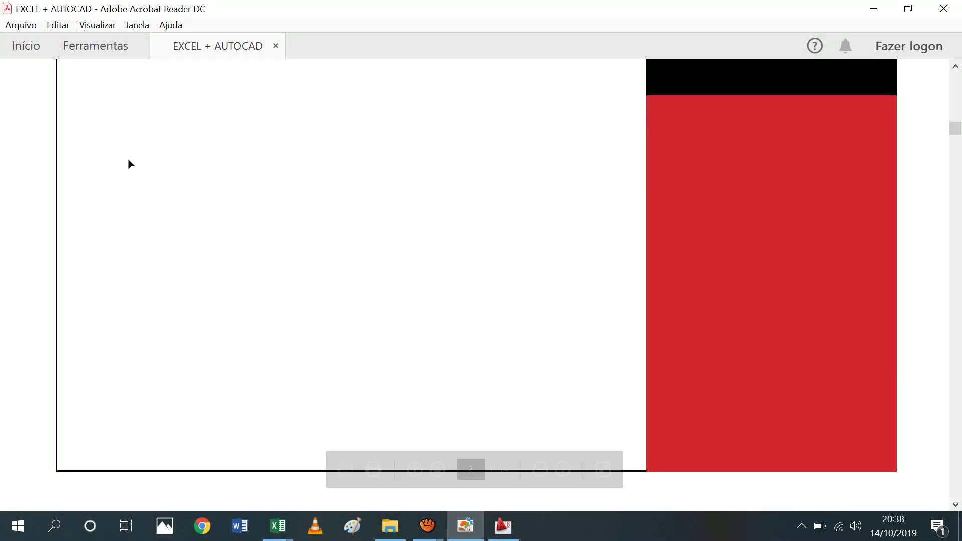
Scroll to page 3 and highlight the INTRODUÇÃO A ESTE MANUAL heading, then deselect it.
scroll(184, 224, down, 6)
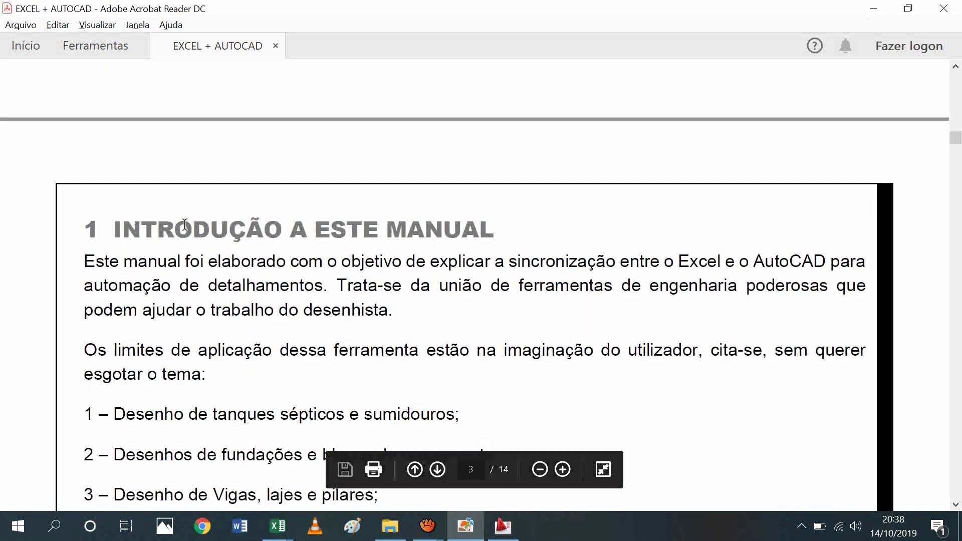
drag(185, 225, 496, 230)
click(413, 221)
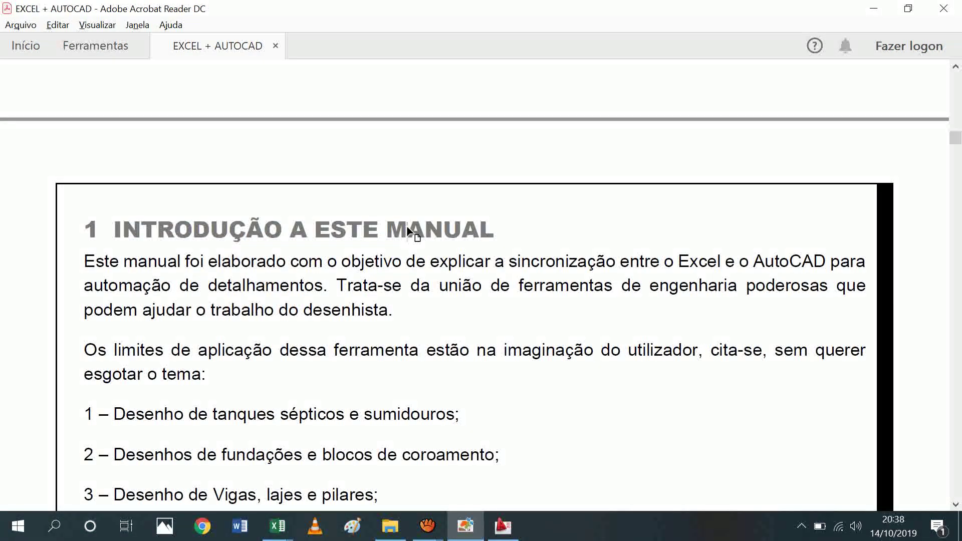
key(Left)
key(Left)
key(Left)
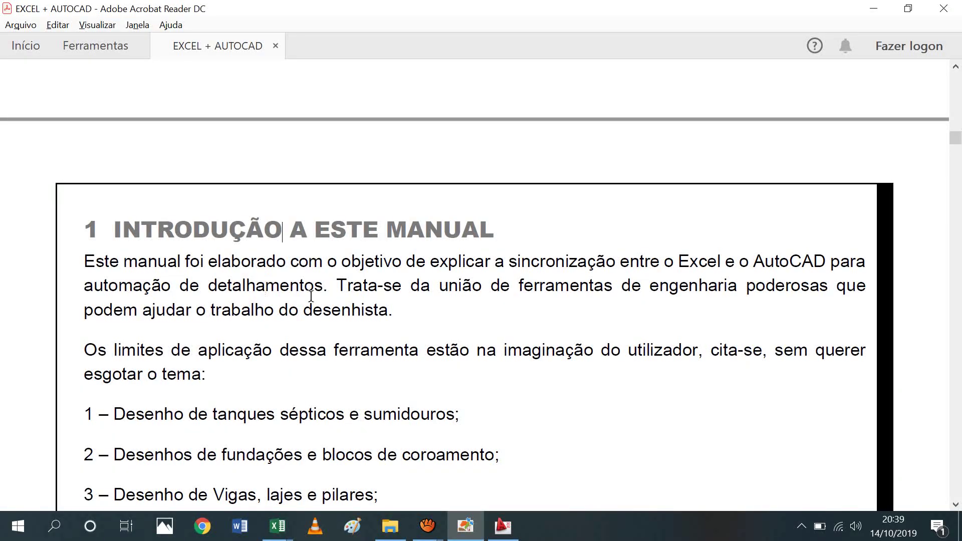